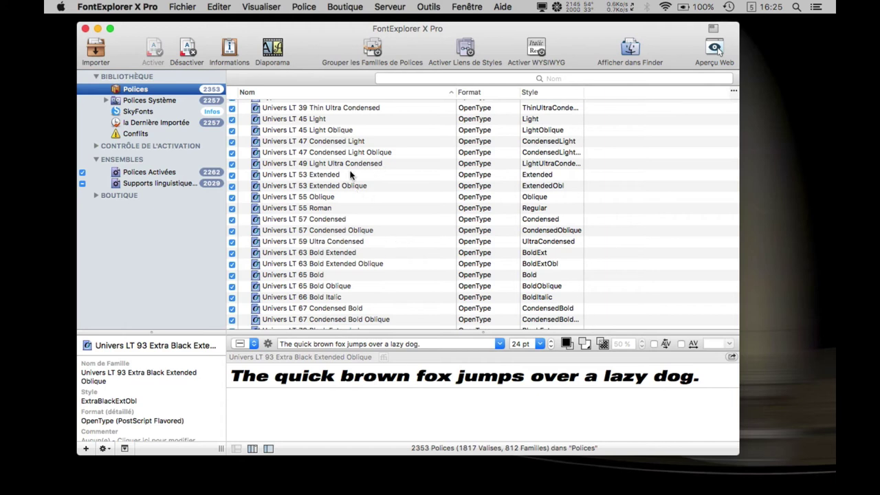
- Preview Univers LT 53 Extended, select Univers LT 55 Roman in the font list, and enlarge the font details pane
scroll(306, 151, "down", 2)
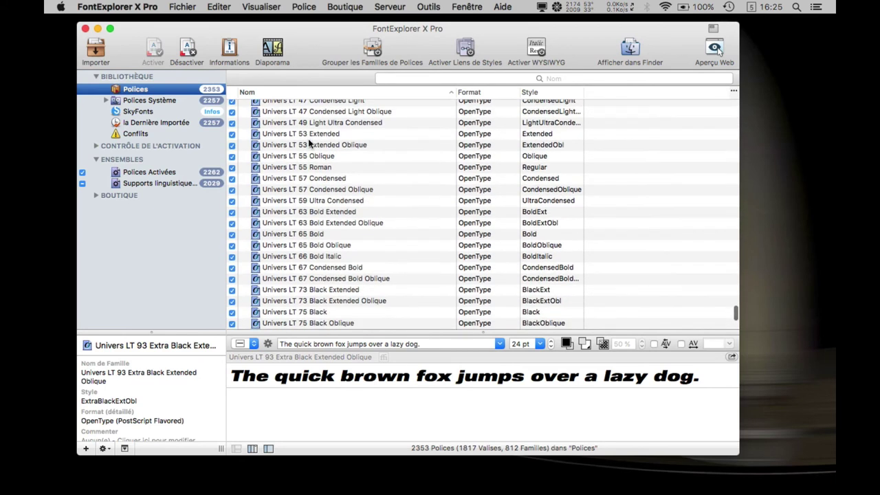
scroll(309, 142, "up", 3)
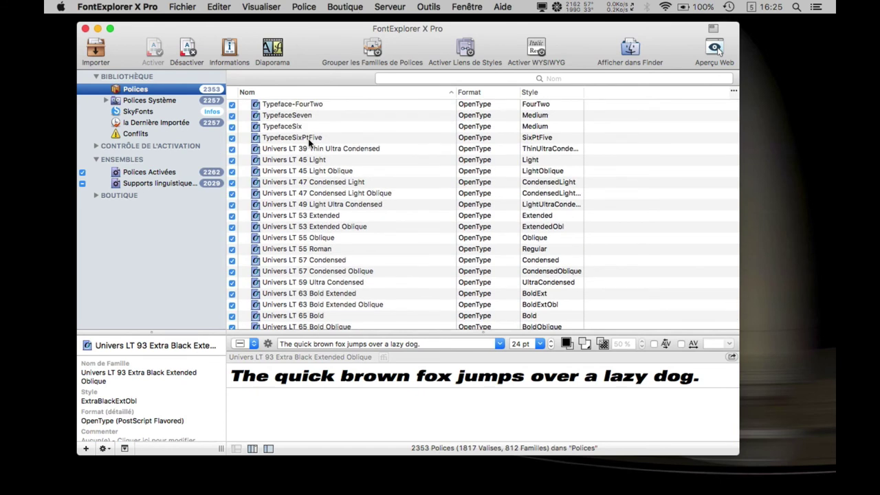
scroll(327, 217, "down", 1)
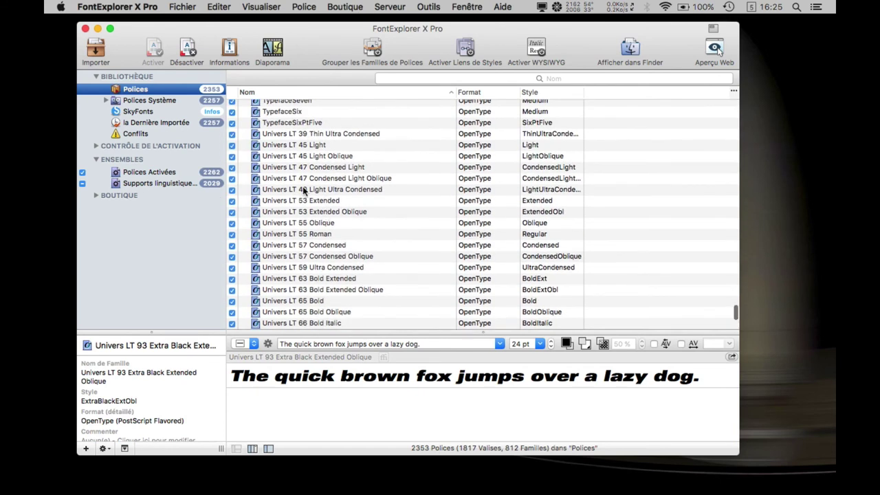
left_click(299, 202)
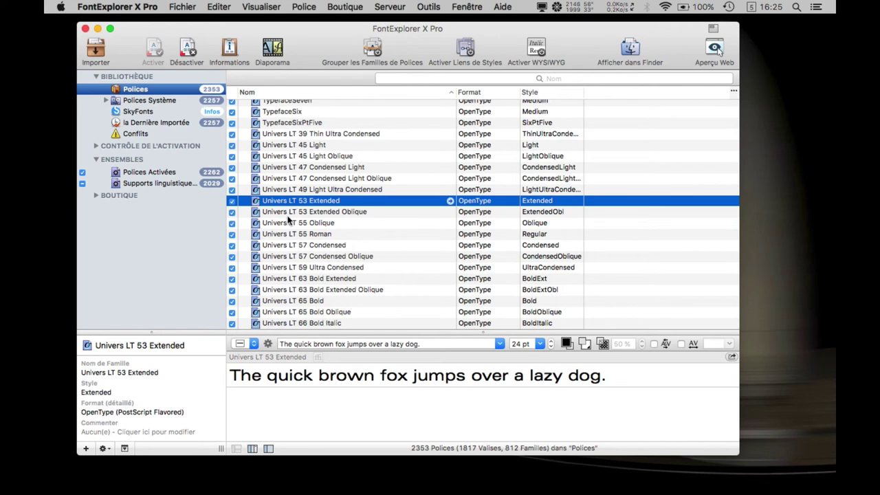
left_click(320, 236)
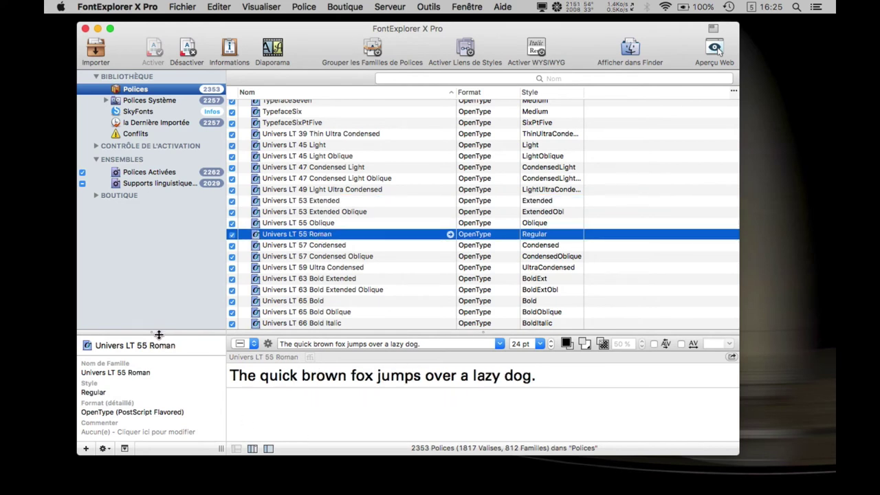
left_click_drag(159, 332, 158, 294)
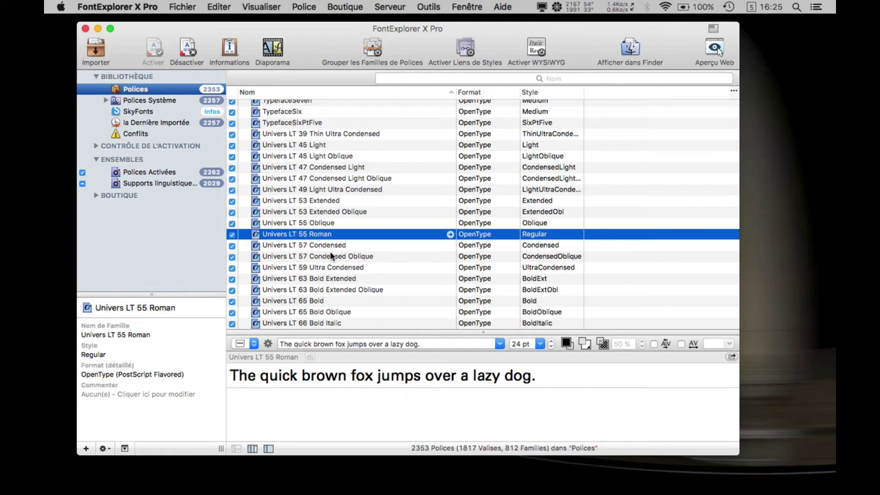
- Open the full information for Univers LT 55 Roman and highlight its unique name, format and version
key("super+i")
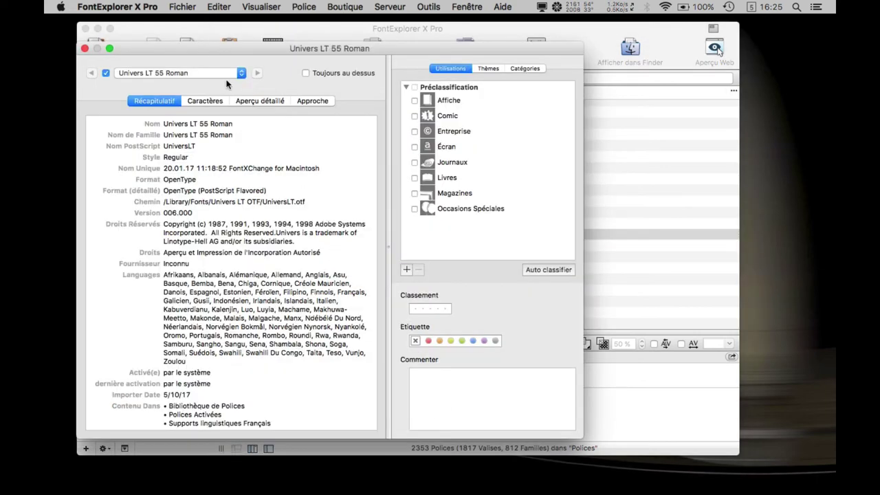
left_click_drag(284, 47, 324, 30)
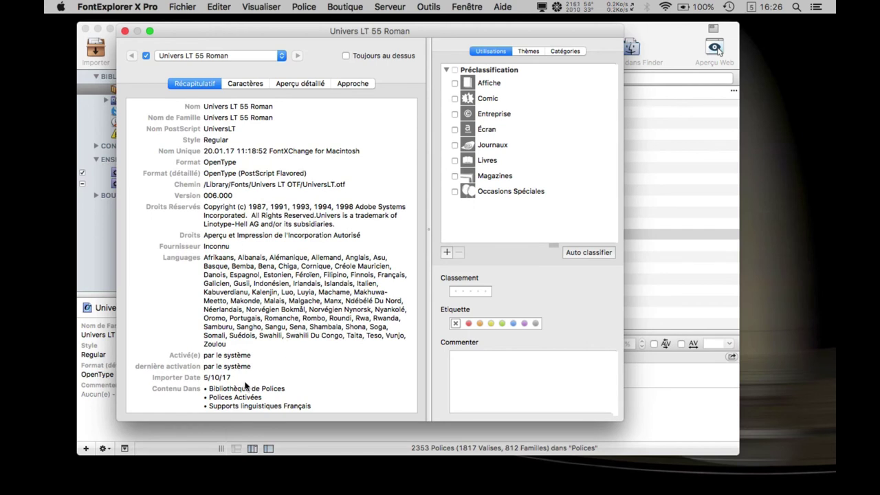
triple_click(260, 151)
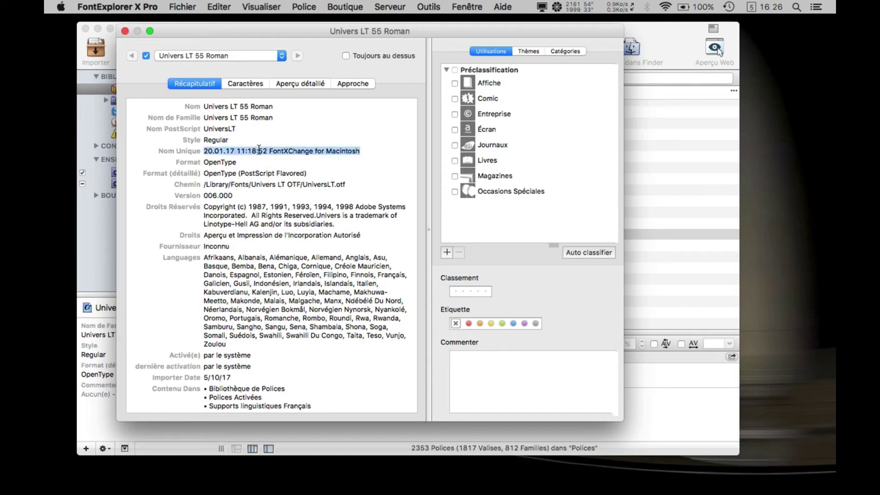
left_click(220, 162)
double_click(220, 162)
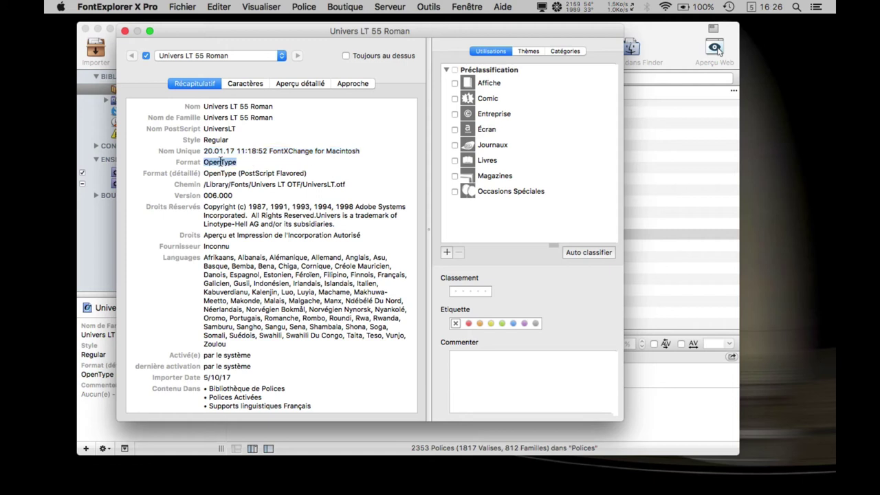
double_click(222, 195)
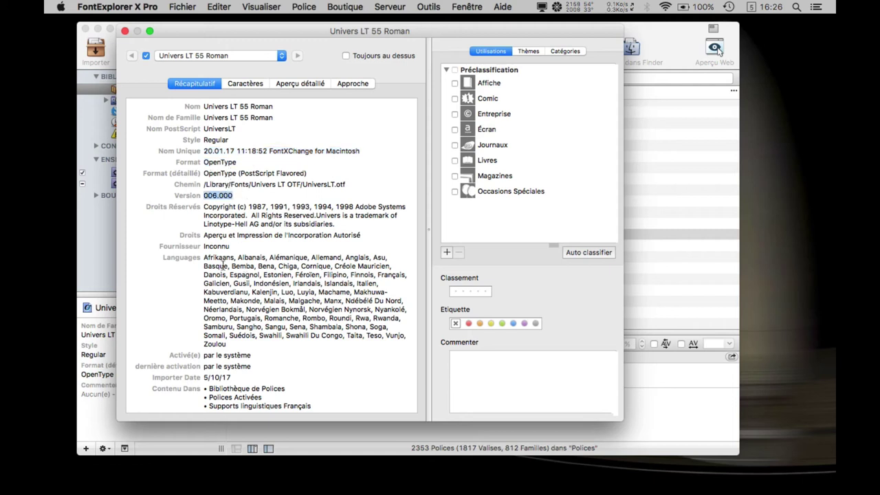
- Highlight the font's list of supported languages, including Français, Norvégien Bokmål, Swahili and Swahili Du Congo
left_click_drag(217, 255, 255, 346)
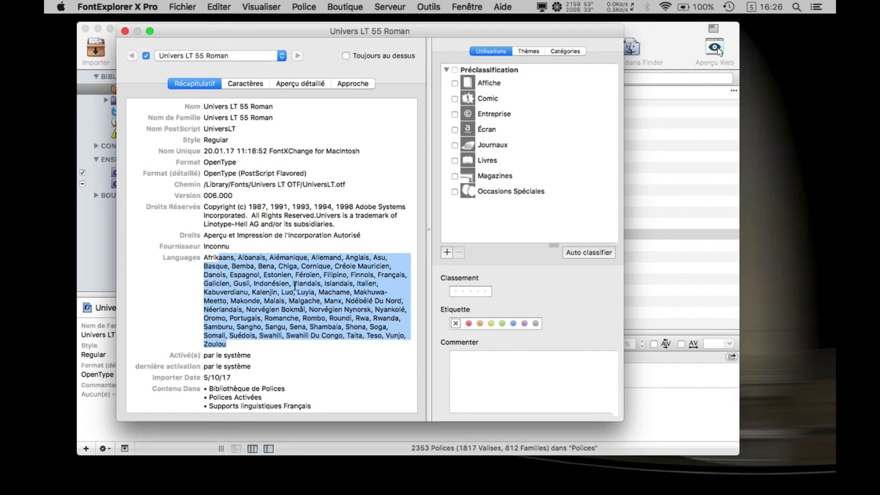
double_click(386, 275)
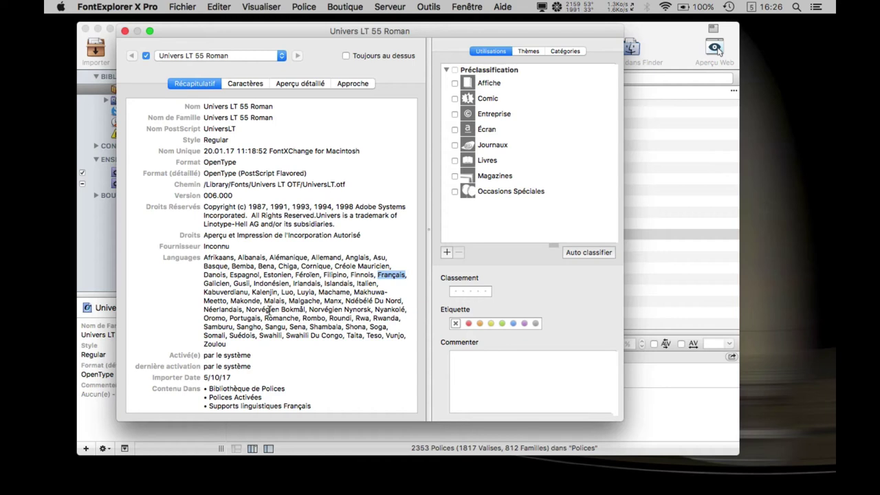
double_click(268, 311)
left_click_drag(268, 311, 282, 311)
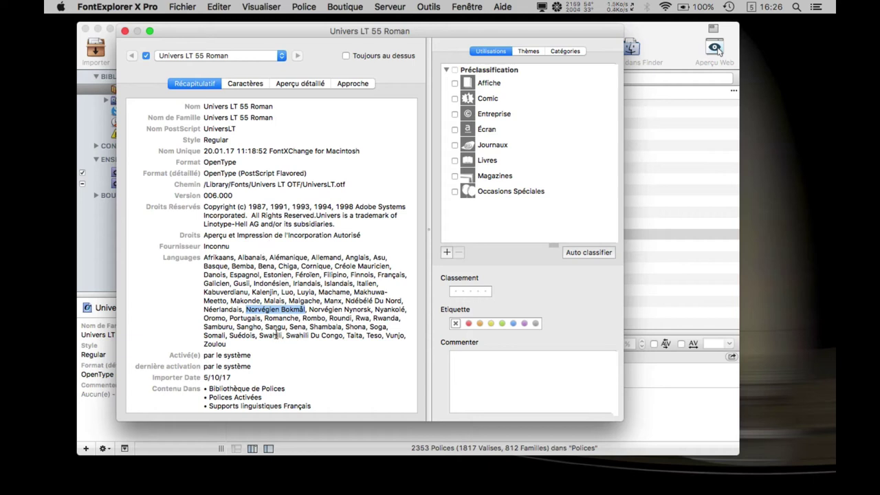
left_click_drag(269, 335, 327, 334)
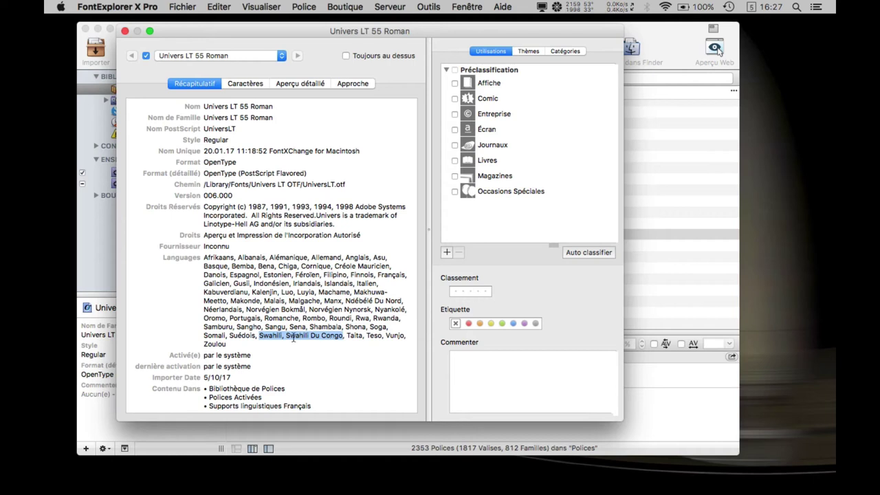
left_click(294, 220)
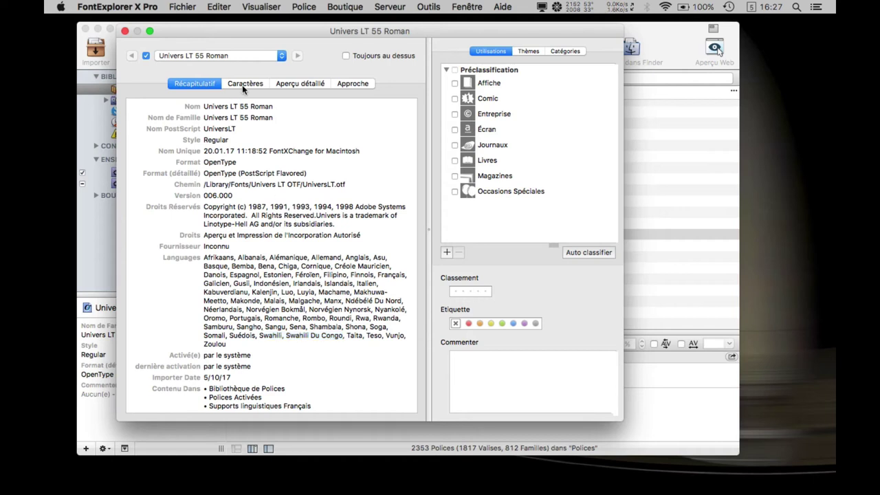
- Examine the character set, detailed text preview and kerning pairs of Univers LT 55 Roman
left_click(242, 84)
scroll(256, 161, "down", 1)
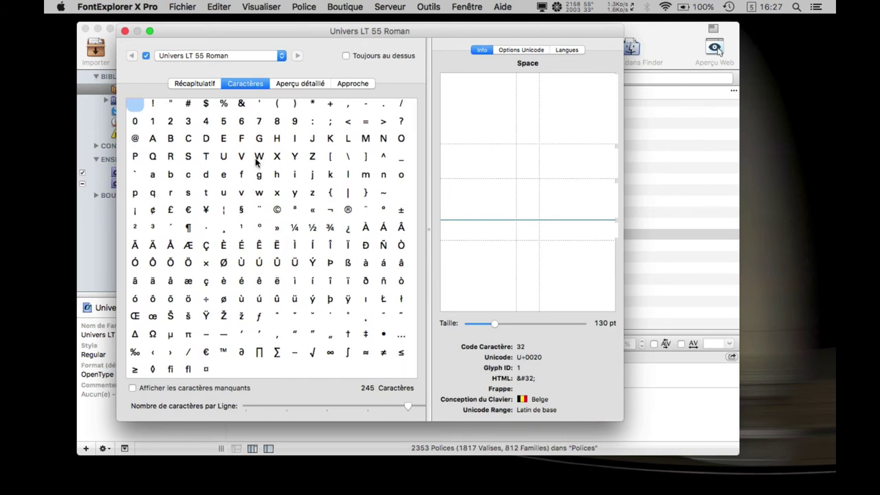
left_click(306, 83)
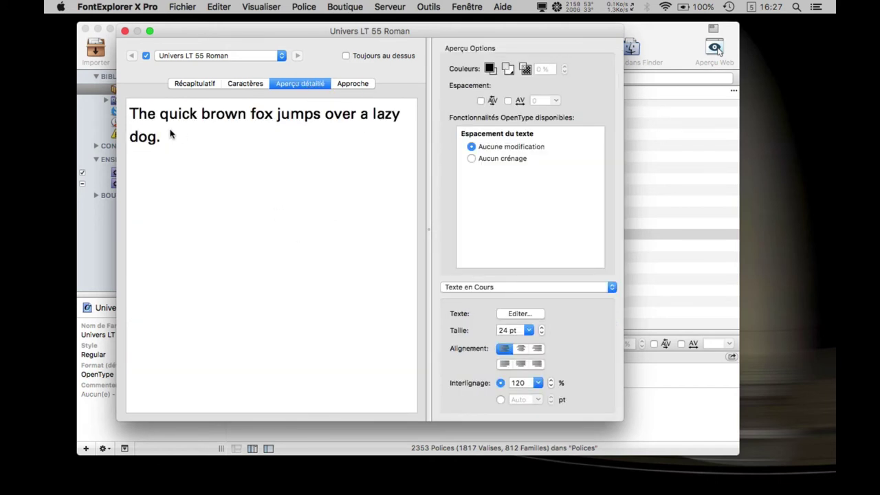
left_click(352, 83)
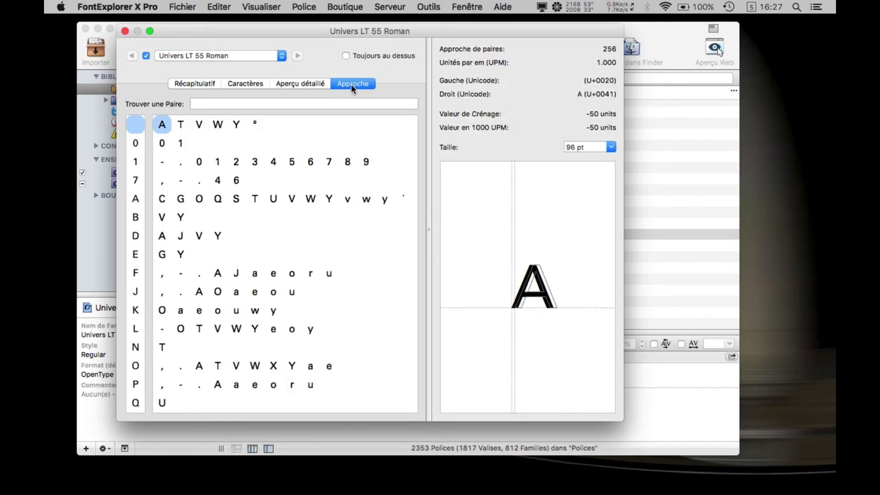
scroll(279, 233, "down", 2)
scroll(279, 233, "down", 15)
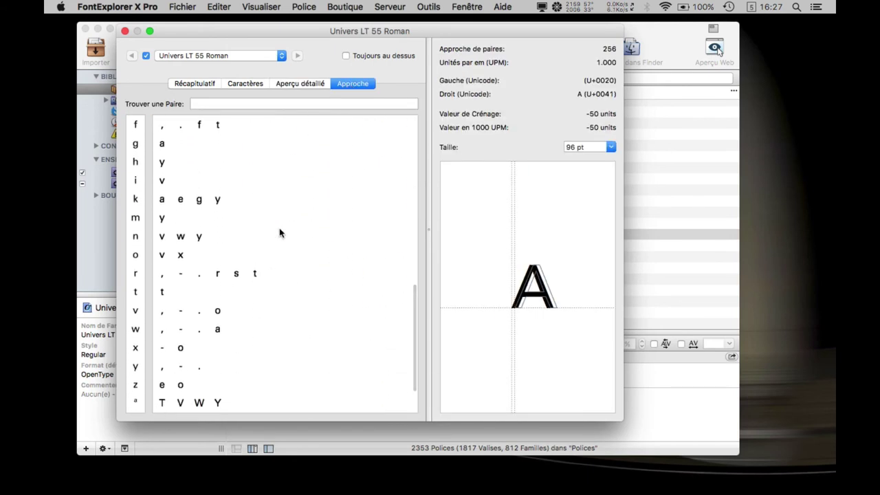
scroll(279, 233, "up", 15)
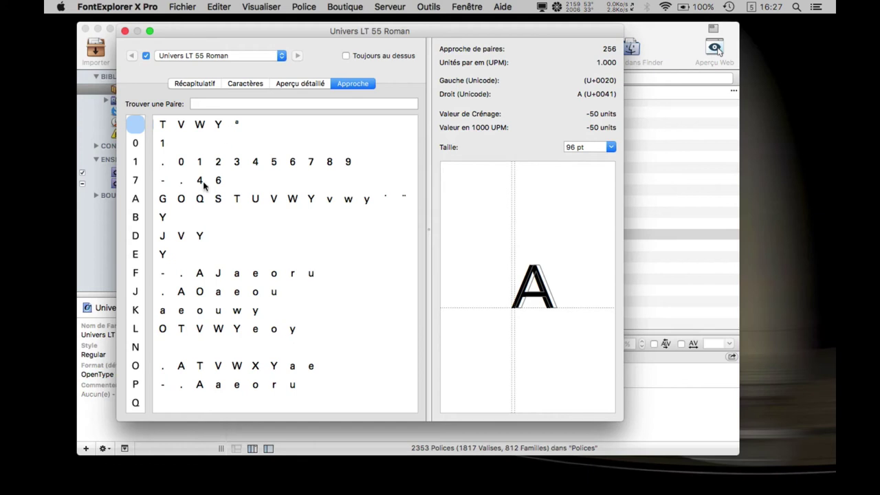
- Enlarge the character grid to two characters per line, inspect the dollar sign's details, and close the font information window
left_click(251, 84)
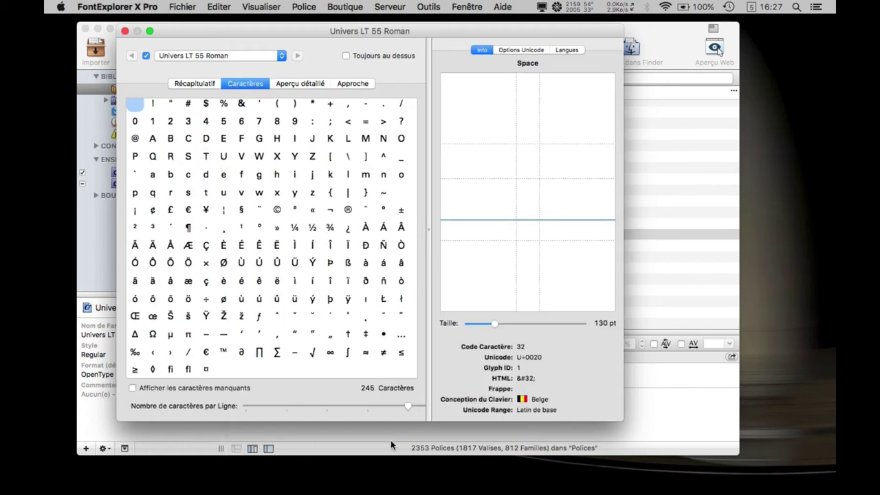
left_click(286, 406)
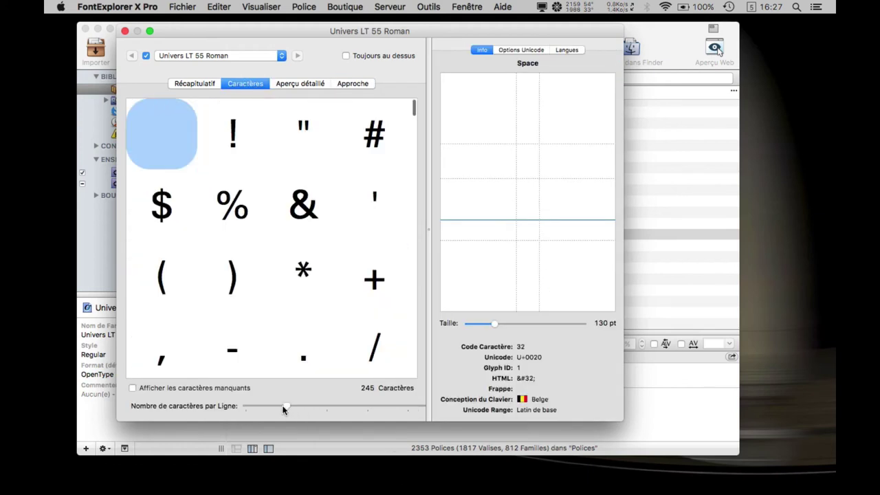
scroll(254, 285, "down", 1)
scroll(254, 284, "down", 5)
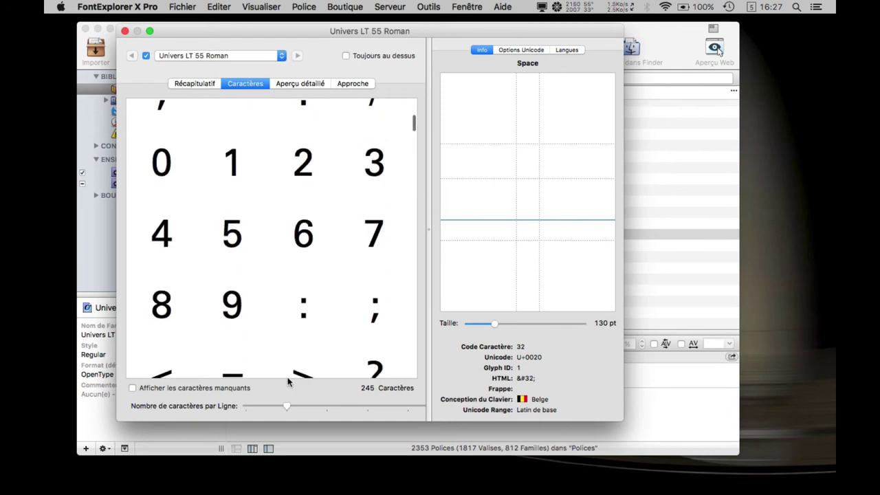
left_click(246, 406)
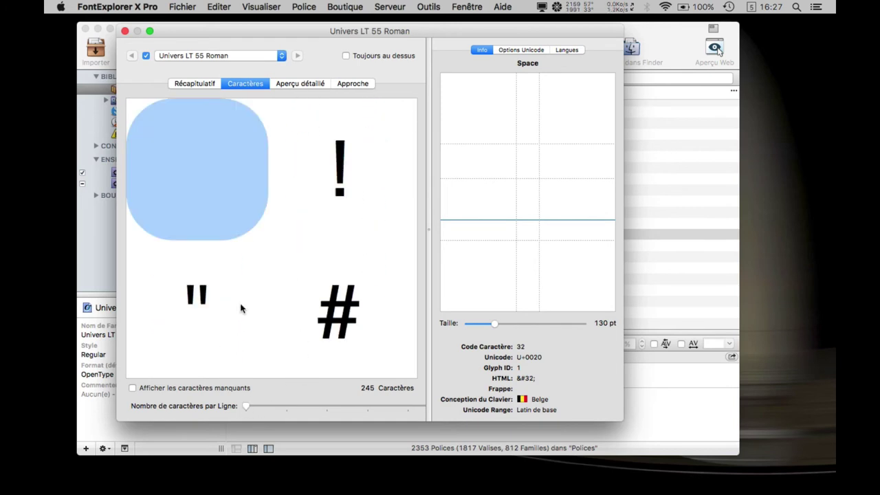
scroll(240, 308, "down", 3)
left_click(196, 283)
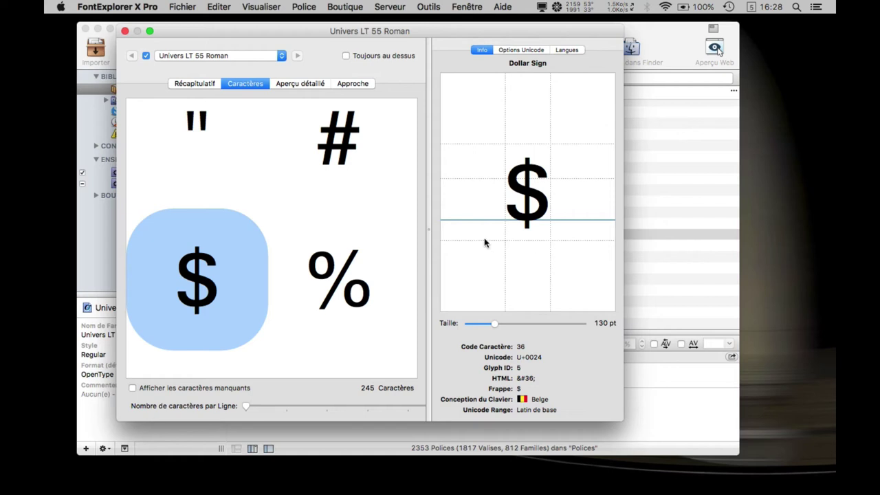
left_click(125, 31)
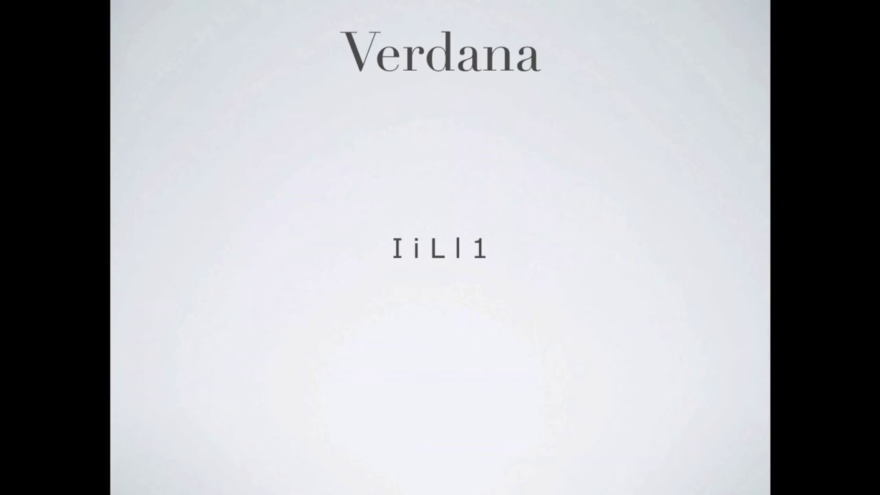
key("Right")
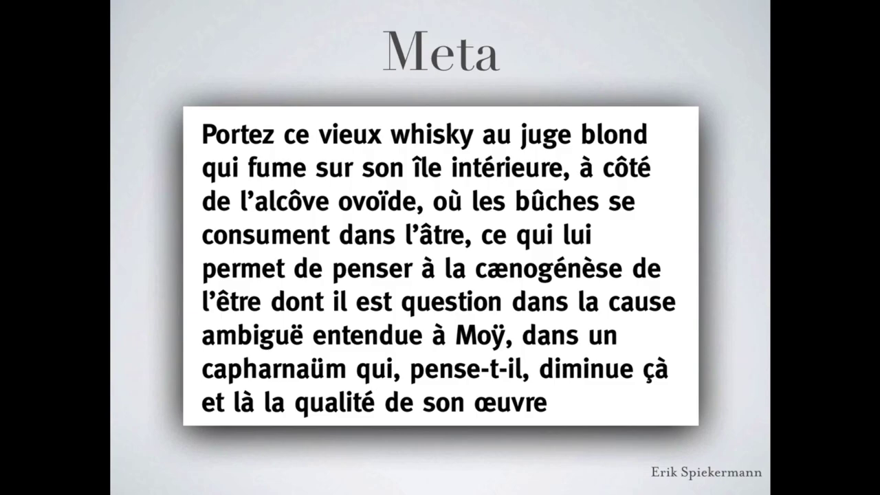